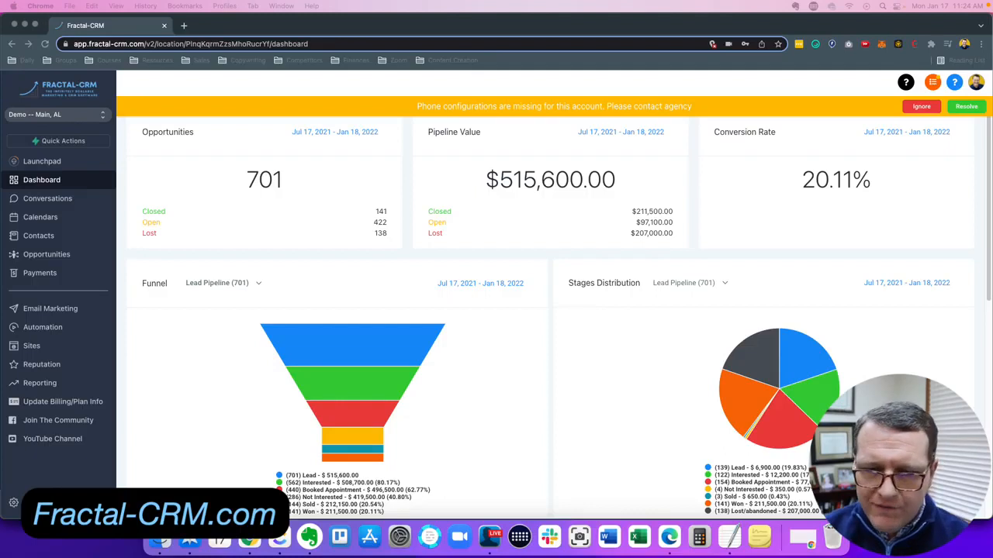
# - Switch to Facebook Business settings in Microsoft Edge and show the Pixels listed among the business's data sources
pyautogui.click(669, 537)
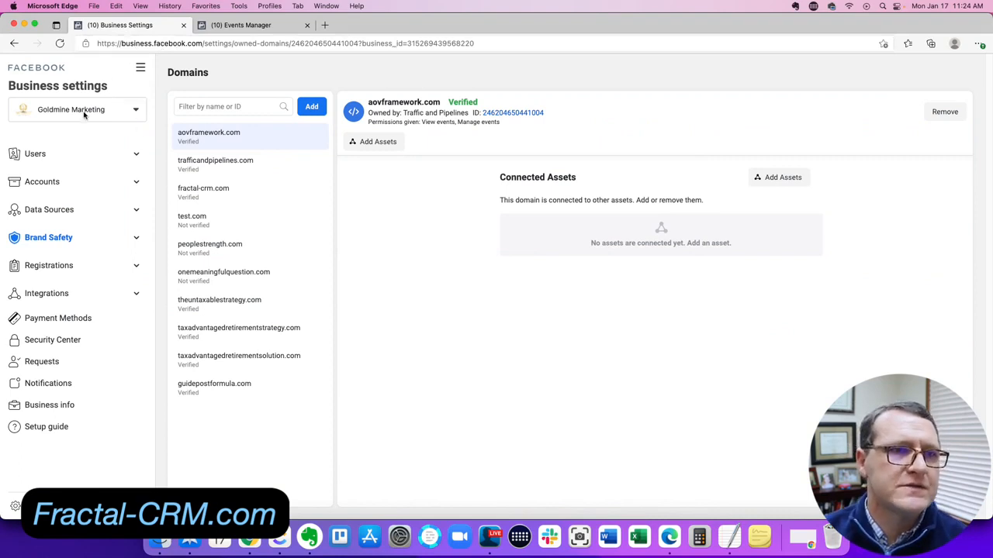
pyautogui.click(138, 183)
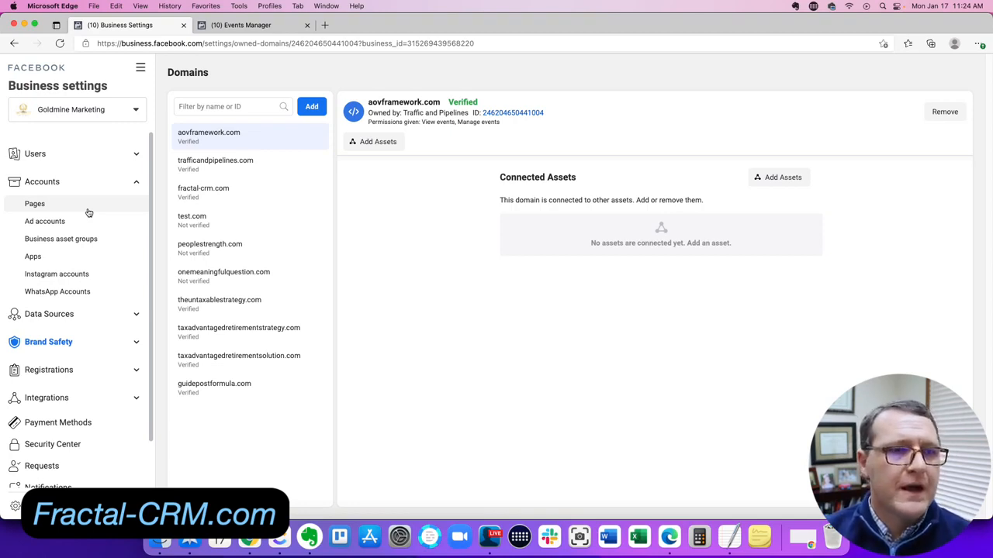
pyautogui.click(85, 181)
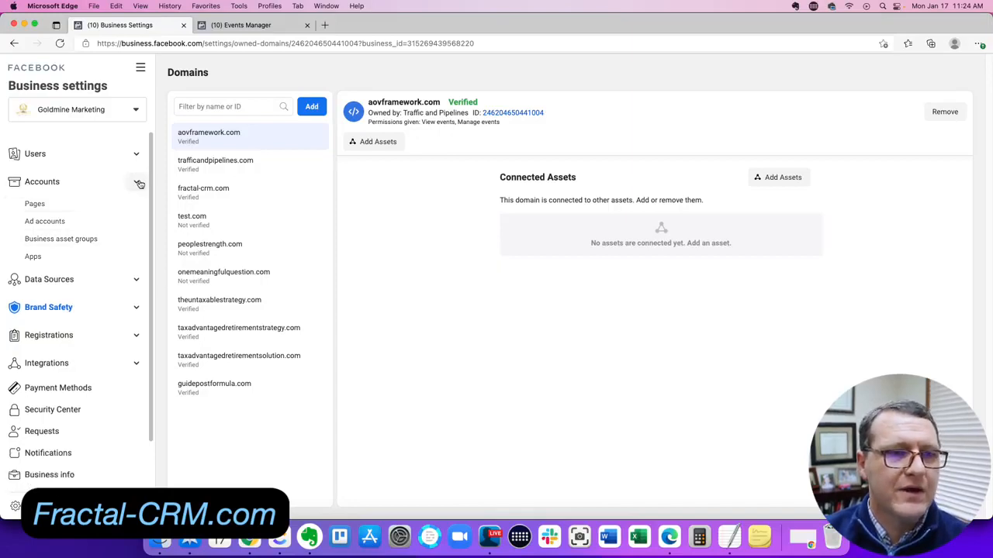
pyautogui.click(136, 210)
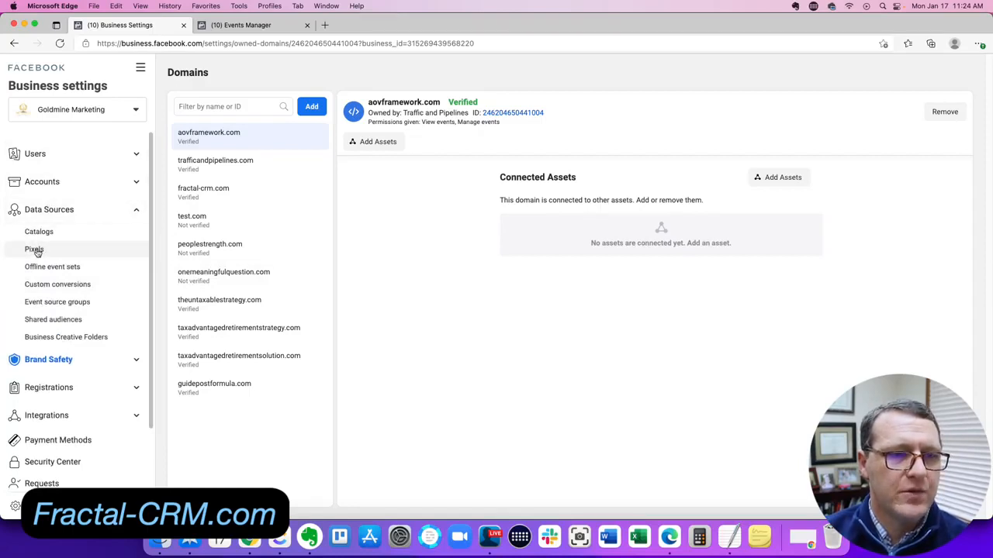
pyautogui.click(34, 250)
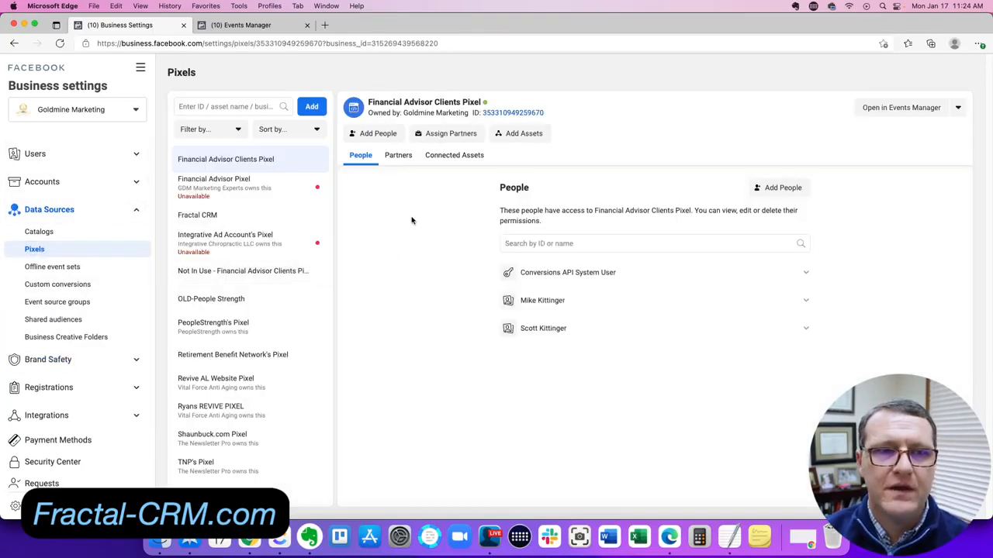
pyautogui.scroll(-1, 310, 211)
# - Create a new pixel named "Test Pixel", leaving the optional website URL empty
pyautogui.click(311, 106)
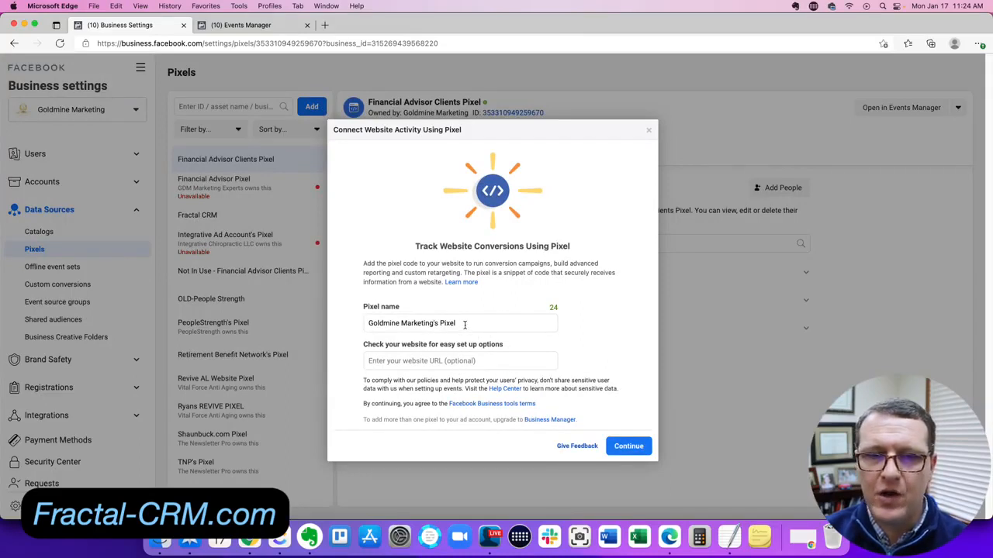
pyautogui.moveTo(463, 326); pyautogui.dragTo(361, 325)
pyautogui.write('Test P')
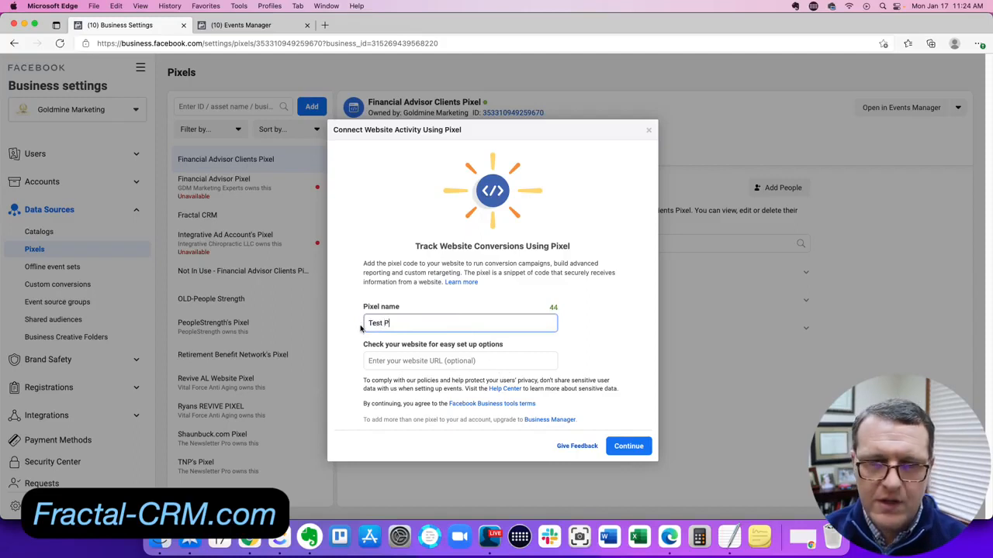
pyautogui.write('ixel')
pyautogui.press('Tab')
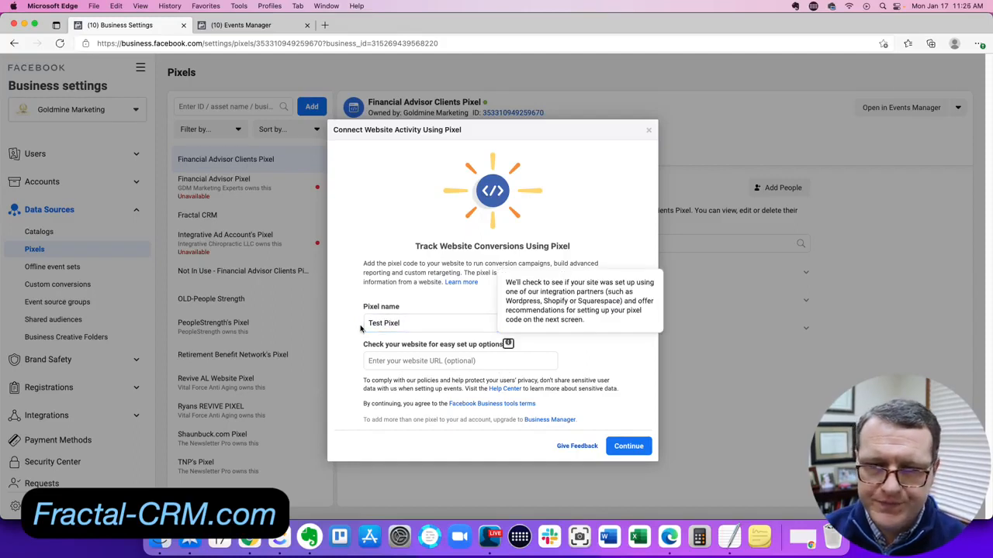
pyautogui.click(629, 446)
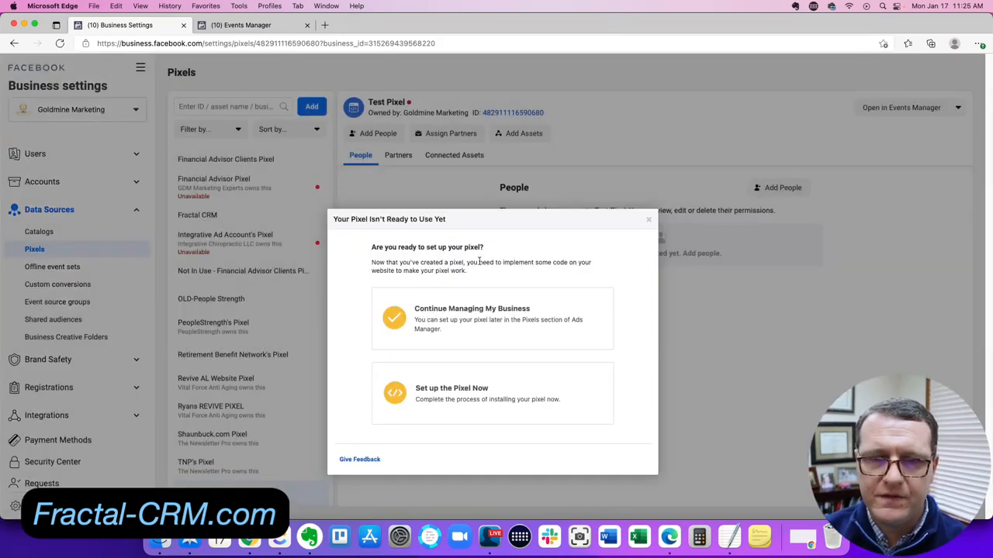
# - Start setting up the pixel now with manual installation and copy its base code to the clipboard
pyautogui.click(486, 400)
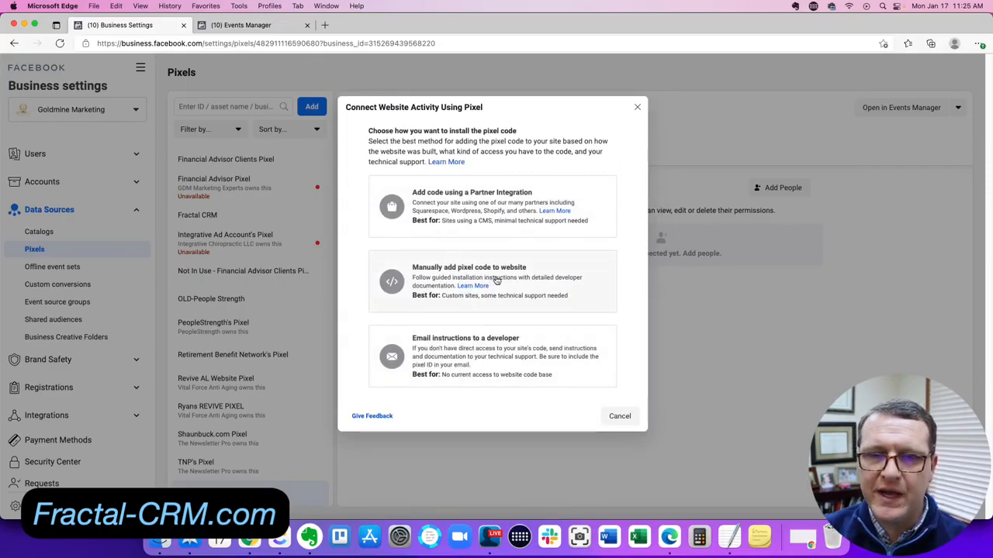
pyautogui.click(506, 279)
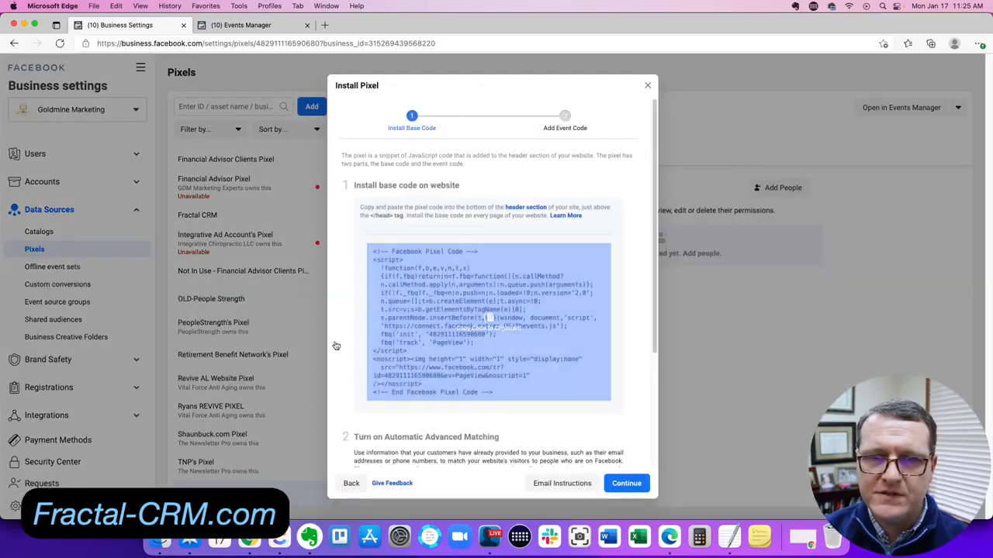
pyautogui.scroll(-5, 488, 320)
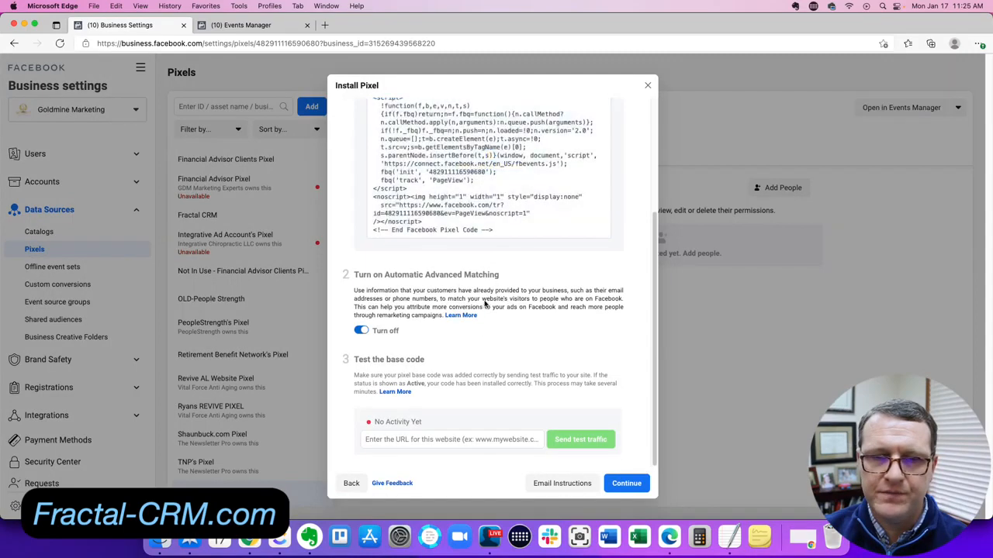
pyautogui.scroll(3, 487, 303)
pyautogui.click(484, 279)
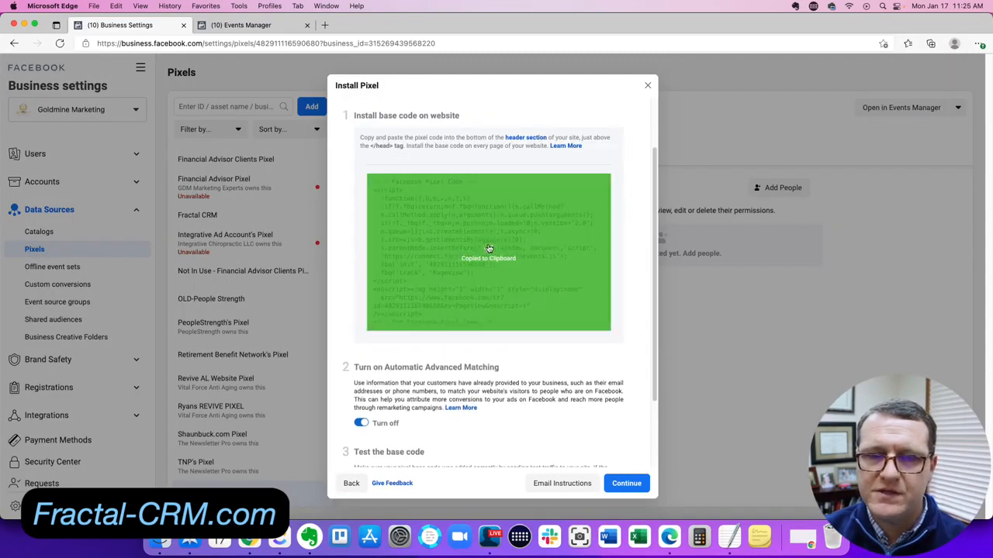
pyautogui.scroll(-3, 504, 283)
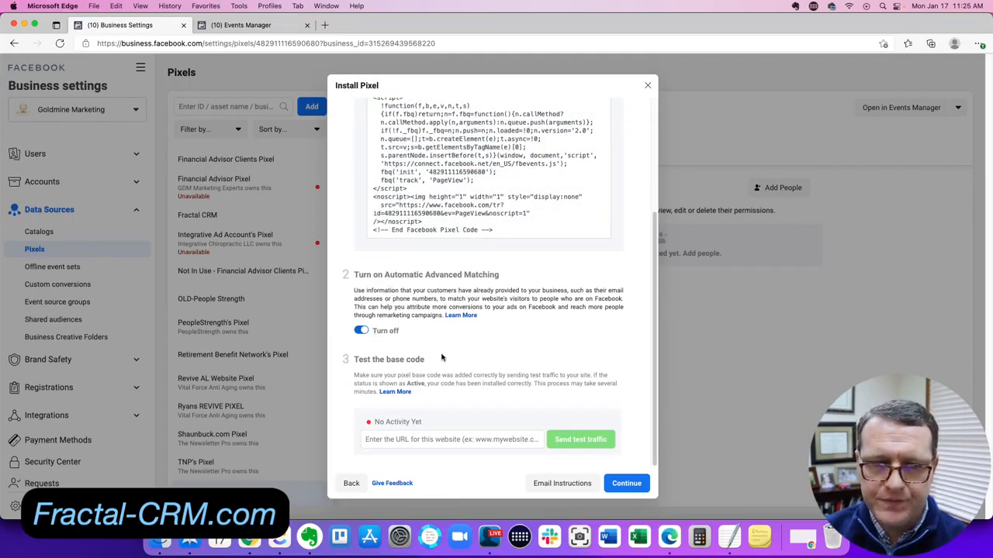
# - Switch to Fractal-CRM in Chrome and show the settings of the "New Webinar Funnel Copy" funnel under Sites
pyautogui.click(250, 542)
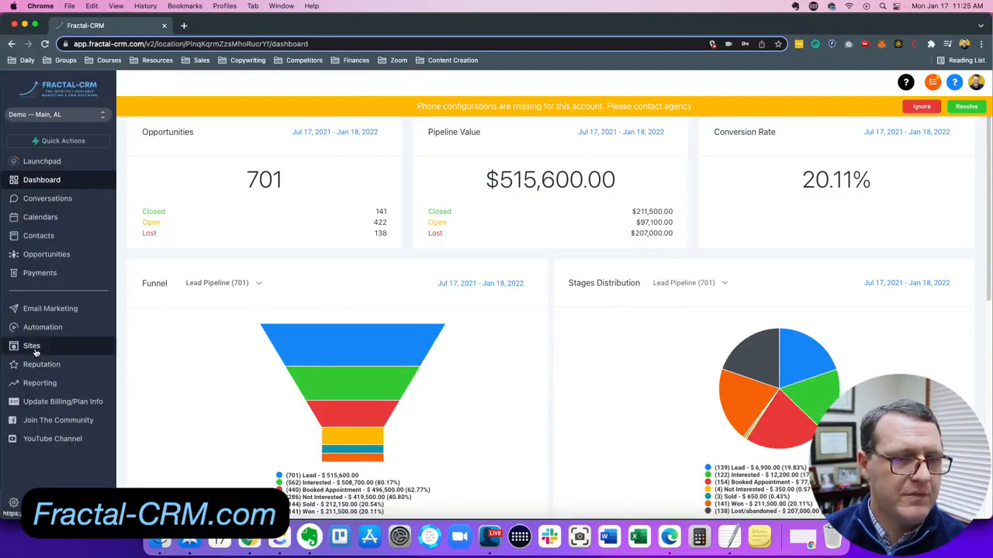
pyautogui.click(62, 347)
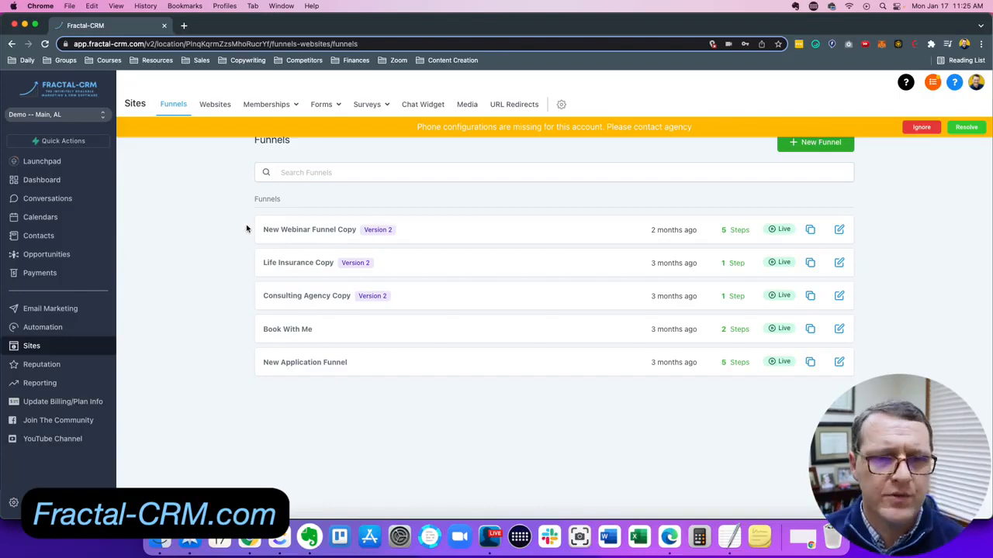
pyautogui.click(307, 233)
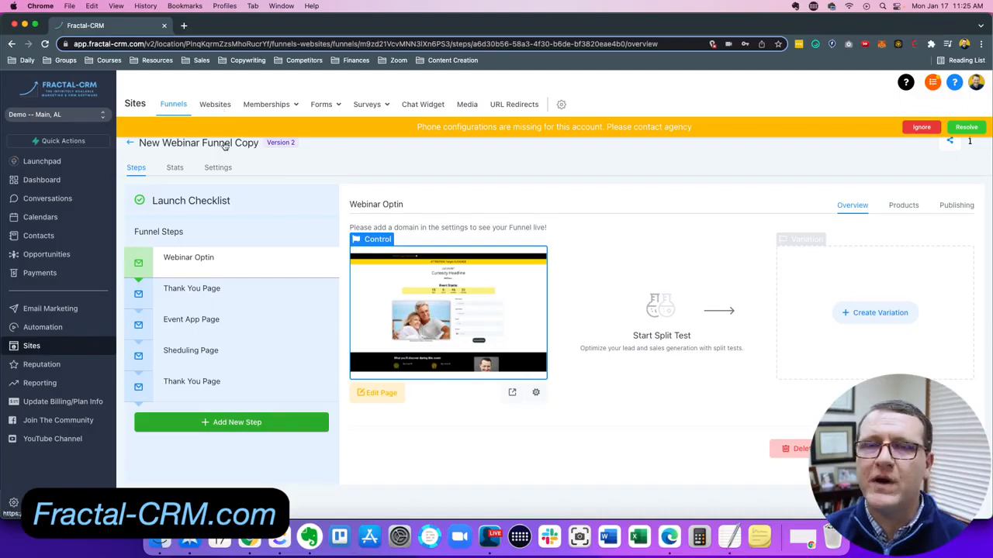
pyautogui.click(228, 170)
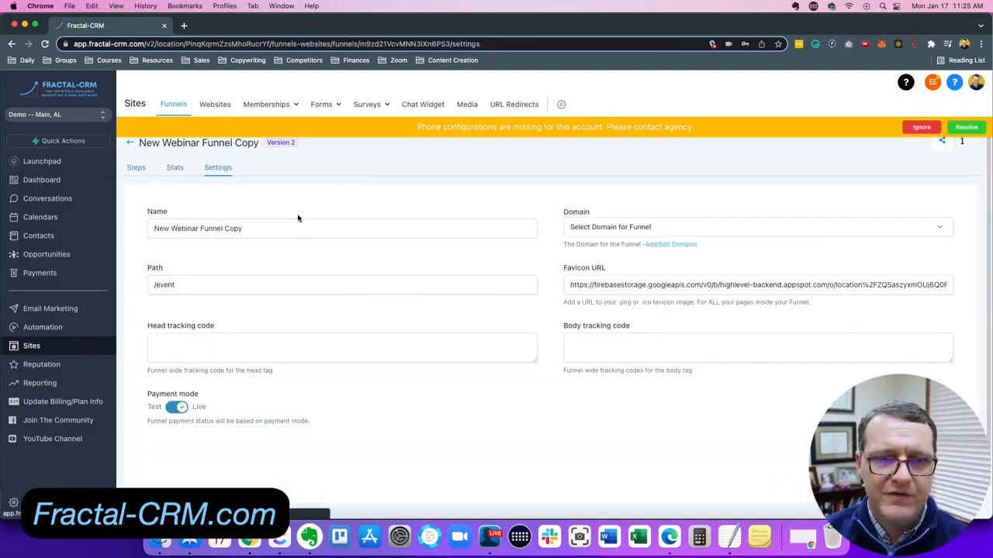
# - Paste the pixel base code into the funnel's head tracking code, enlarge the field to review it, and return to the funnel steps
pyautogui.click(376, 356)
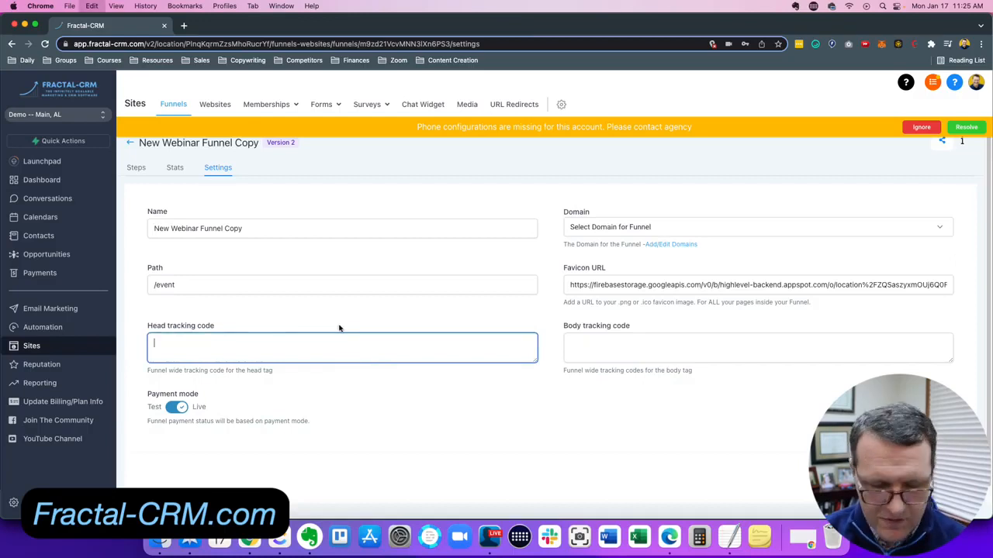
pyautogui.press('super+v')
pyautogui.click(535, 365)
pyautogui.moveTo(535, 364); pyautogui.dragTo(532, 458)
pyautogui.scroll(5, 333, 401)
pyautogui.scroll(-5, 332, 400)
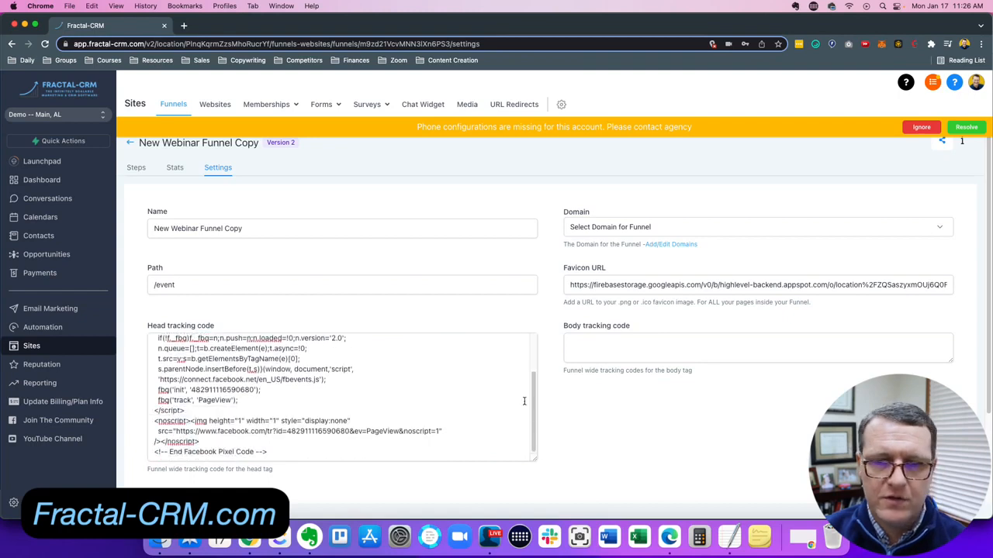
pyautogui.scroll(-1, 629, 357)
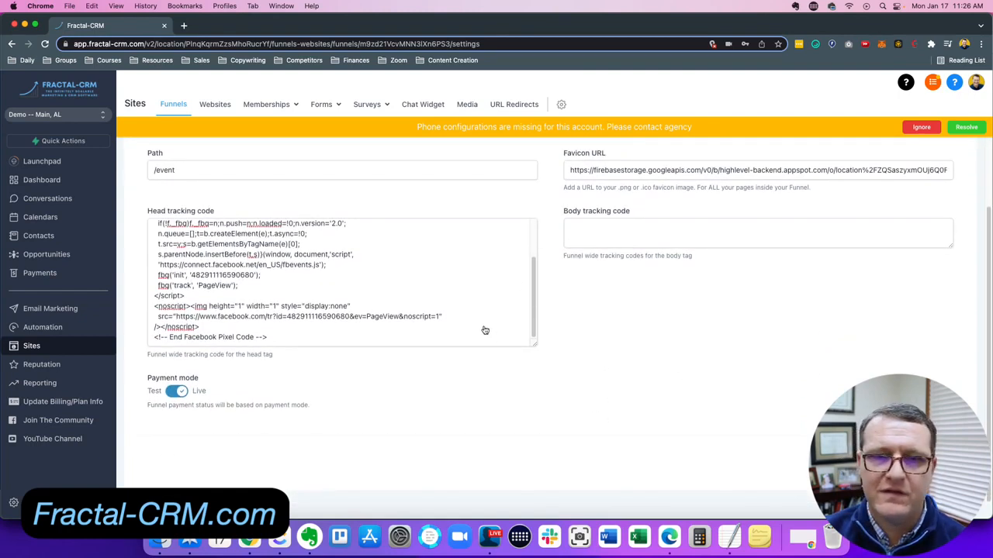
pyautogui.press('super+[')
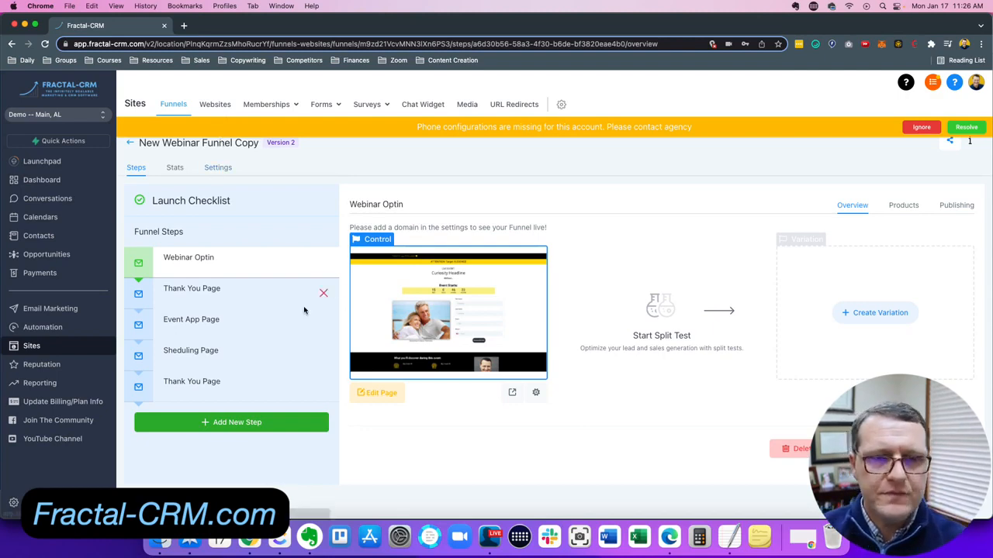
# - Switch back to Edge, continue the pixel installation to Facebook's Event Setup Tool, and close the setup without entering a website
pyautogui.click(665, 533)
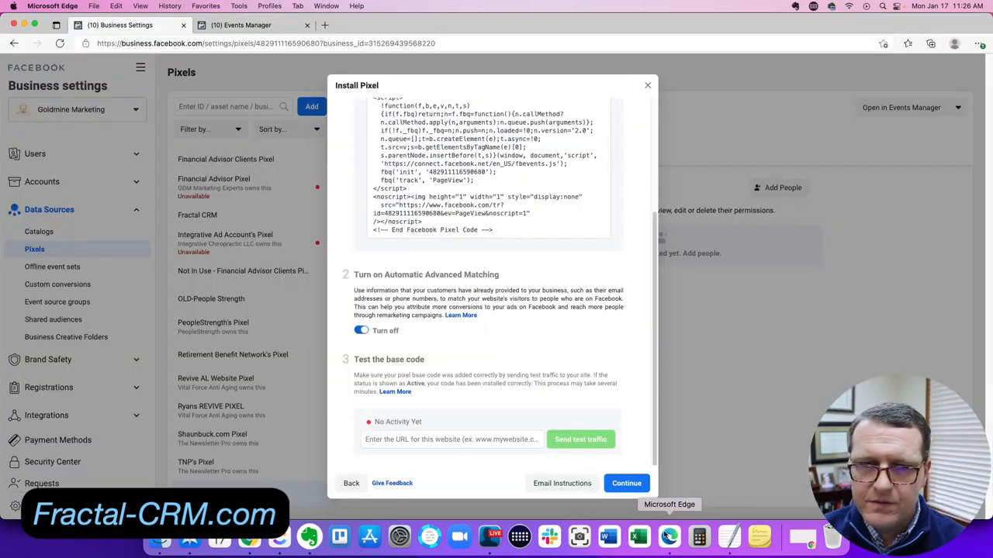
pyautogui.click(627, 483)
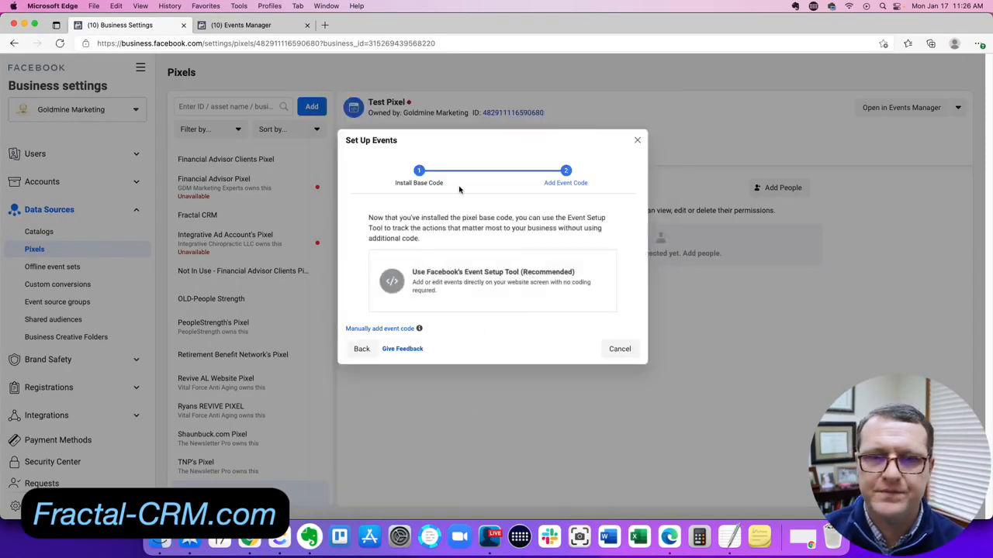
pyautogui.click(521, 298)
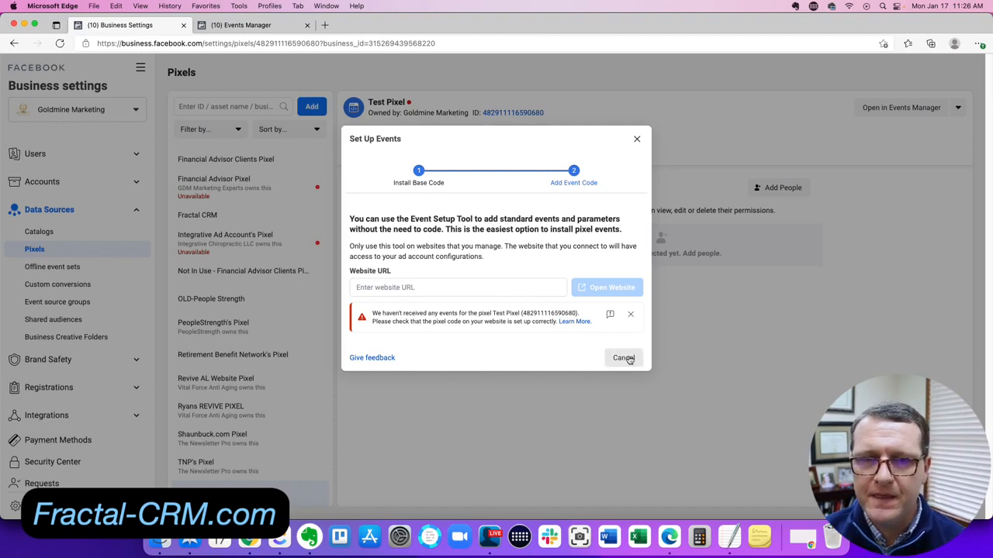
pyautogui.click(637, 139)
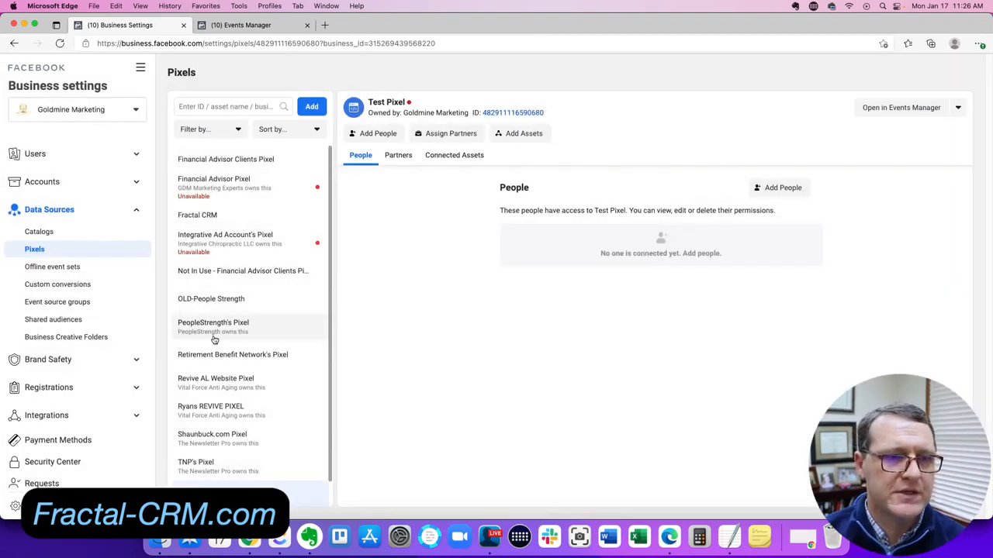
# - Show the business's Domains under Brand Safety and collapse the Data Sources group
pyautogui.click(133, 359)
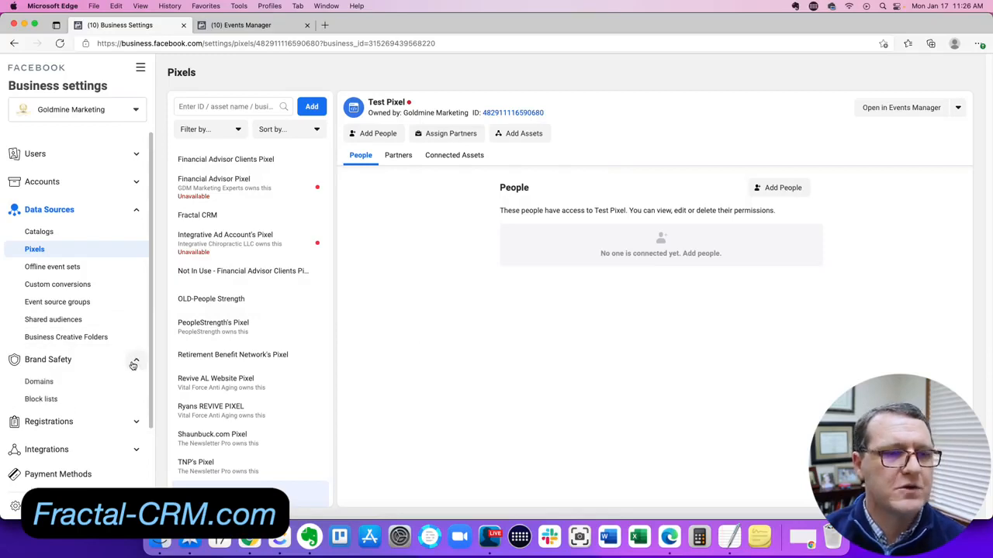
pyautogui.click(56, 384)
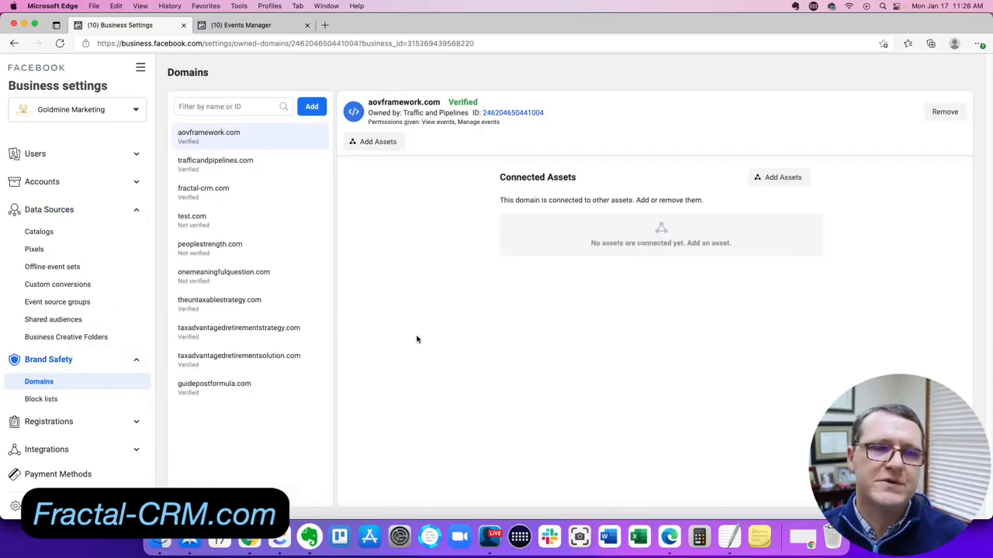
pyautogui.click(136, 210)
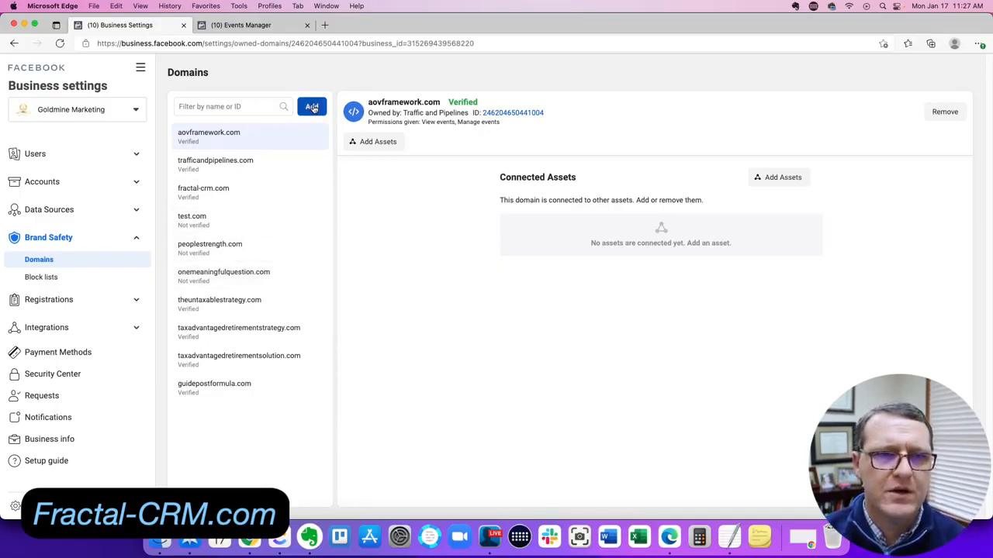
# - Remove the unverified domain test.com from the business
pyautogui.click(259, 223)
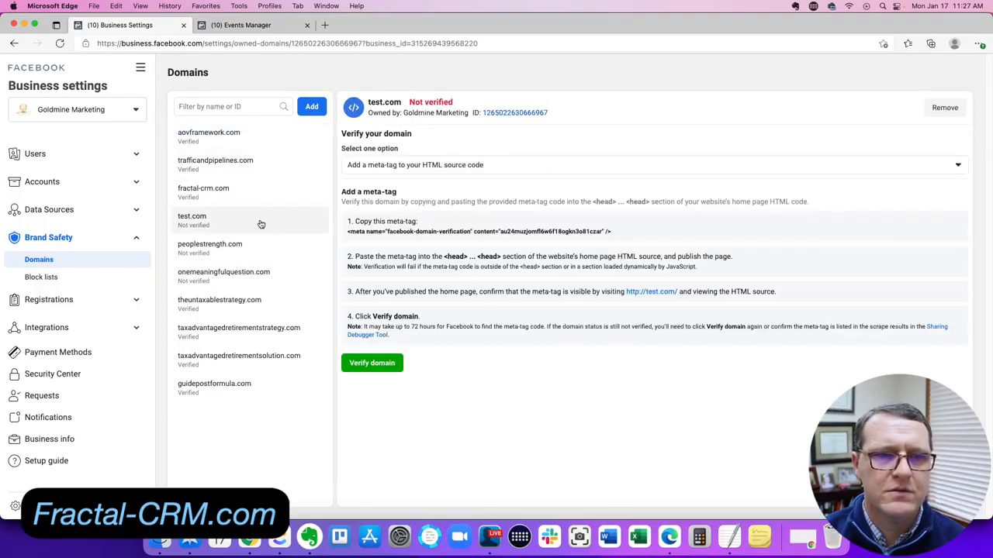
pyautogui.click(943, 108)
pyautogui.click(552, 240)
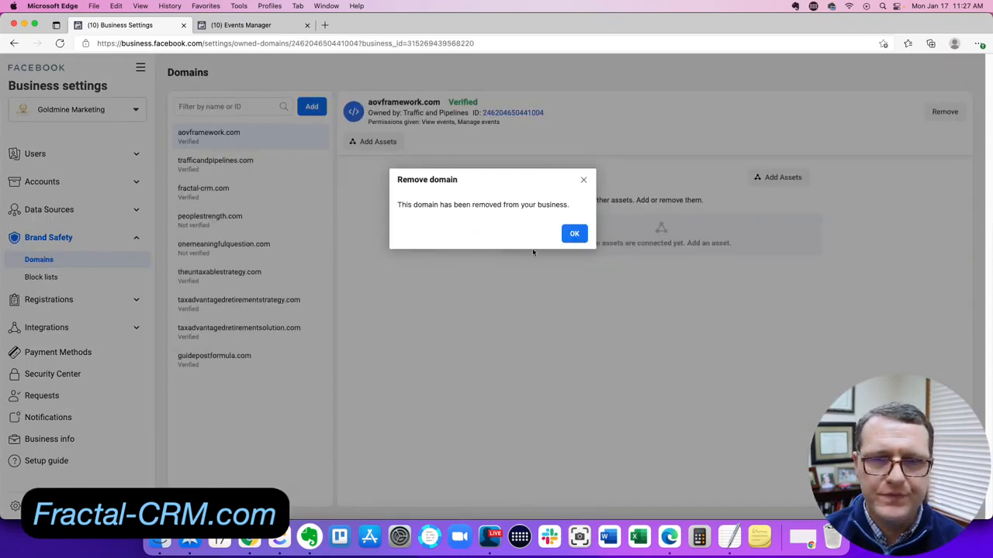
pyautogui.click(574, 234)
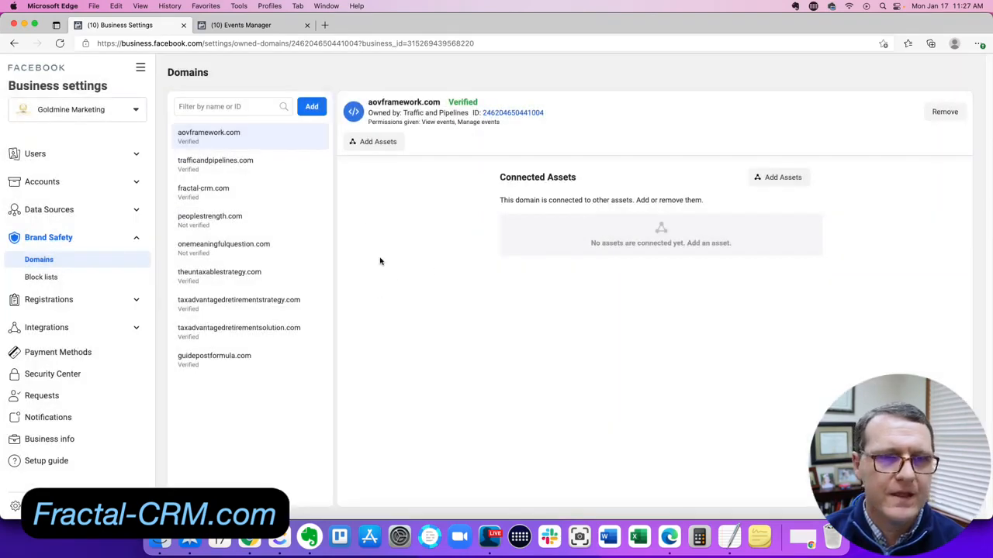
# - Add the domain example.com to the business
pyautogui.click(311, 109)
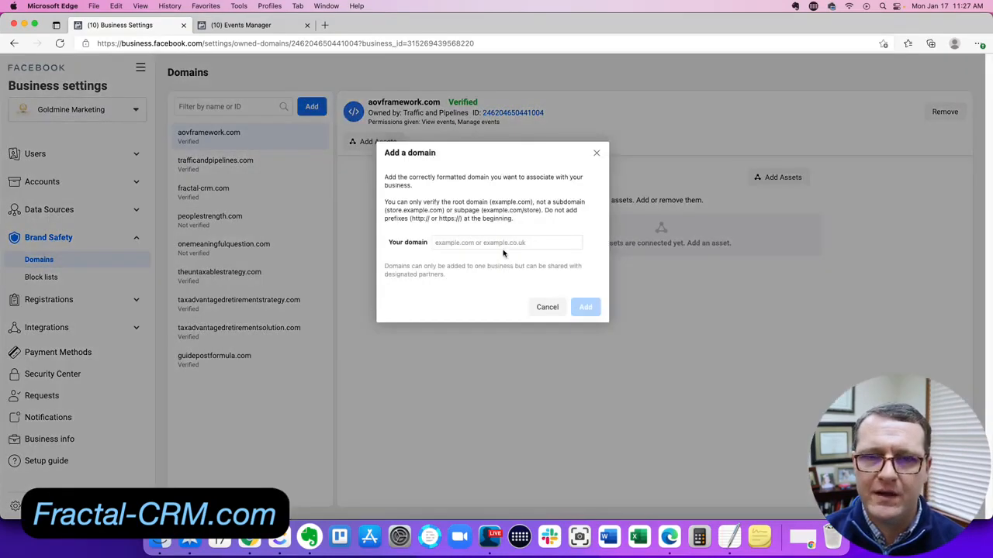
pyautogui.write('example.com')
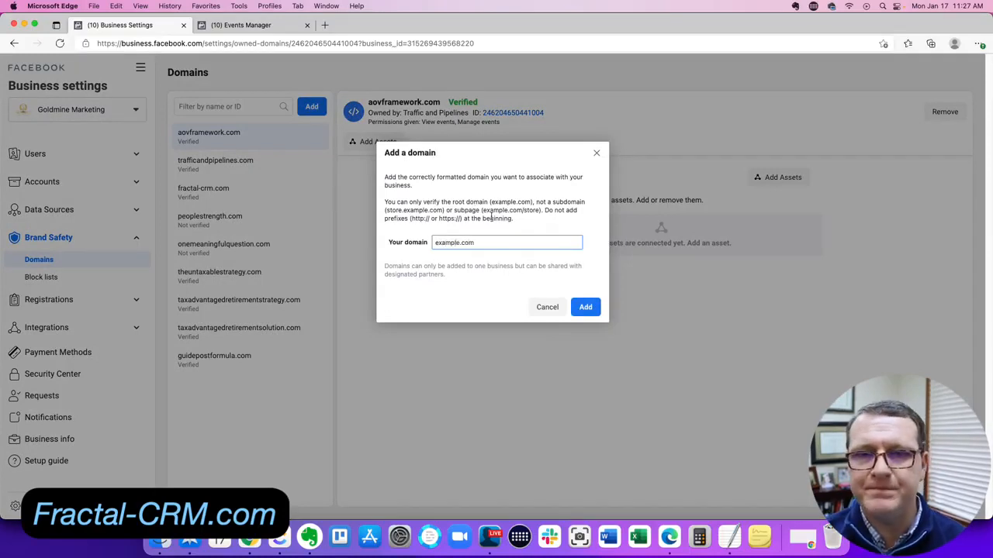
pyautogui.click(585, 308)
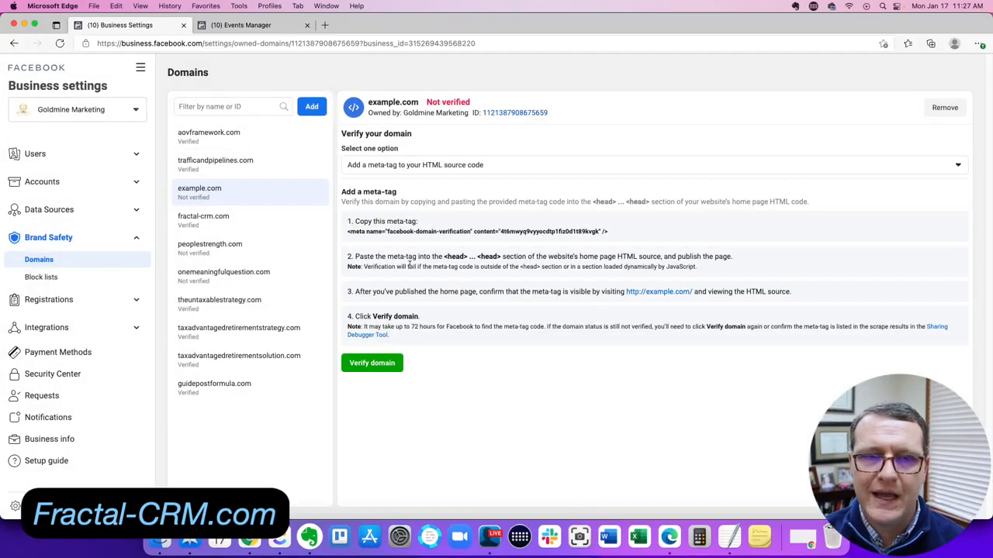
# - Keep the meta-tag verification option for example.com, copy its domain-verification meta-tag, and paste it into a blank TextEdit document
pyautogui.click(415, 165)
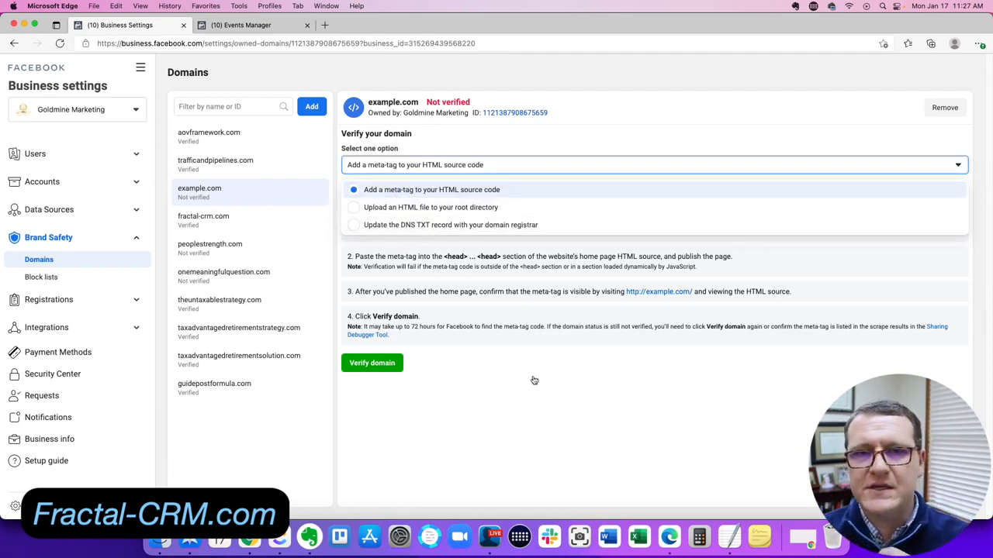
pyautogui.click(504, 383)
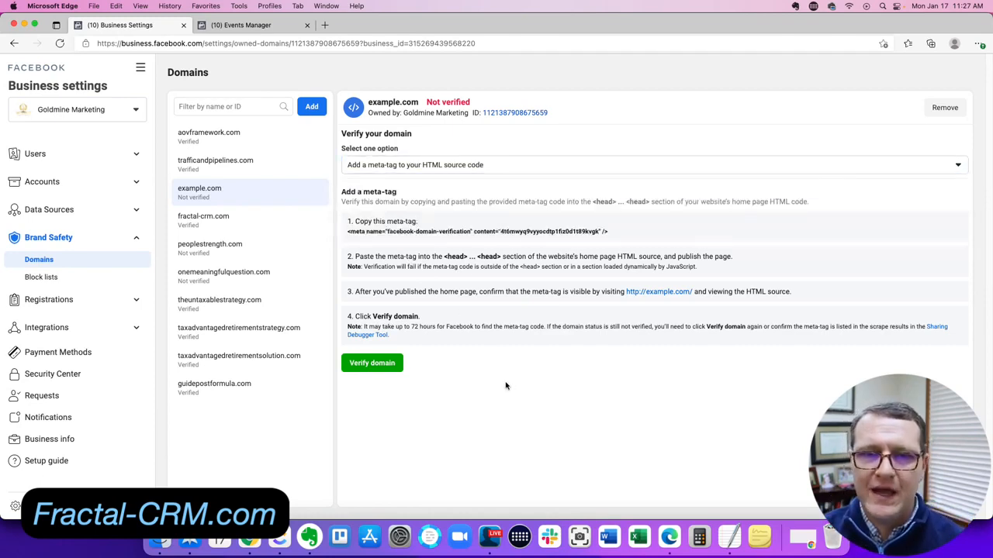
pyautogui.click(432, 232)
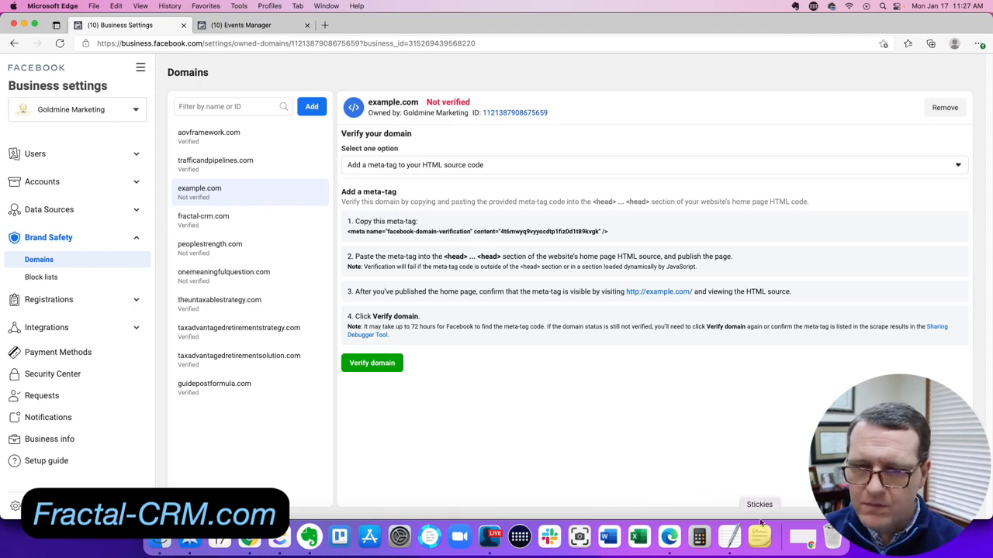
pyautogui.click(731, 538)
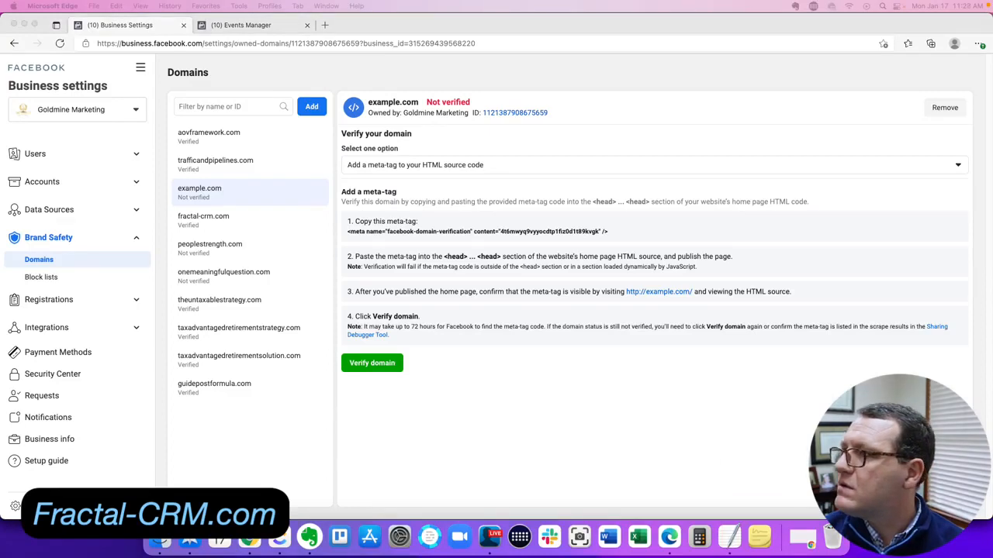
pyautogui.moveTo(992, 194); pyautogui.dragTo(737, 105)
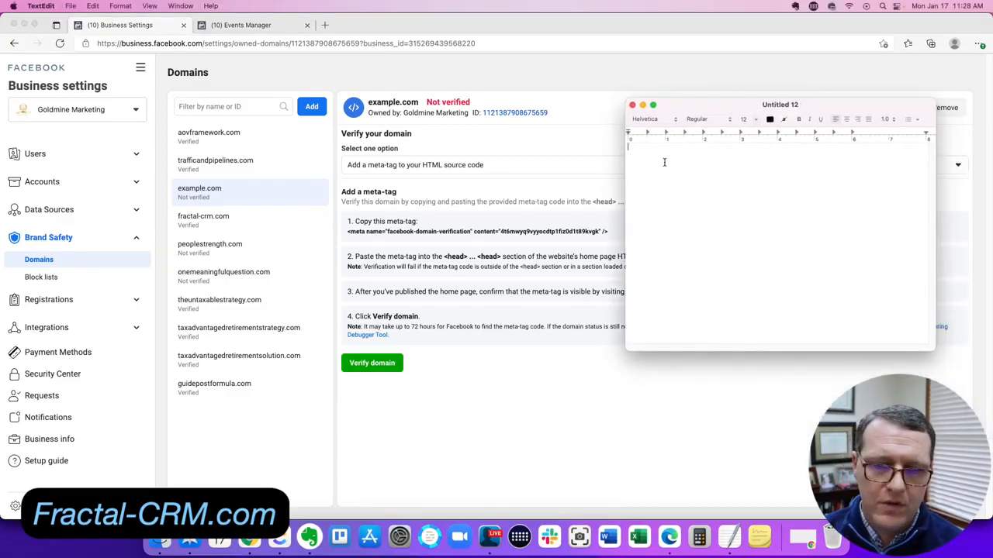
pyautogui.press('super+v')
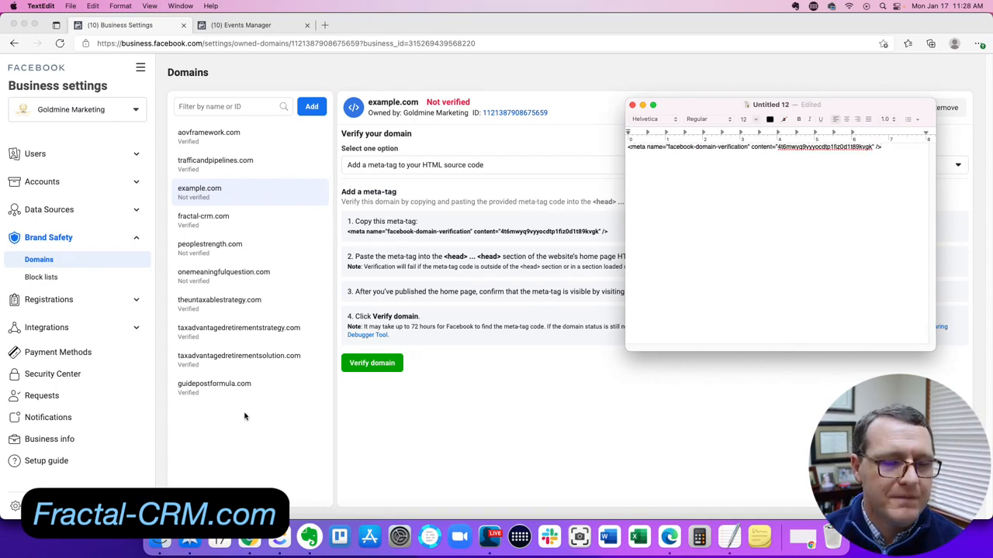
# - Switch to Chrome, open the funnel's Webinar Optin page for editing, and show its SEO Meta Data settings
pyautogui.click(248, 540)
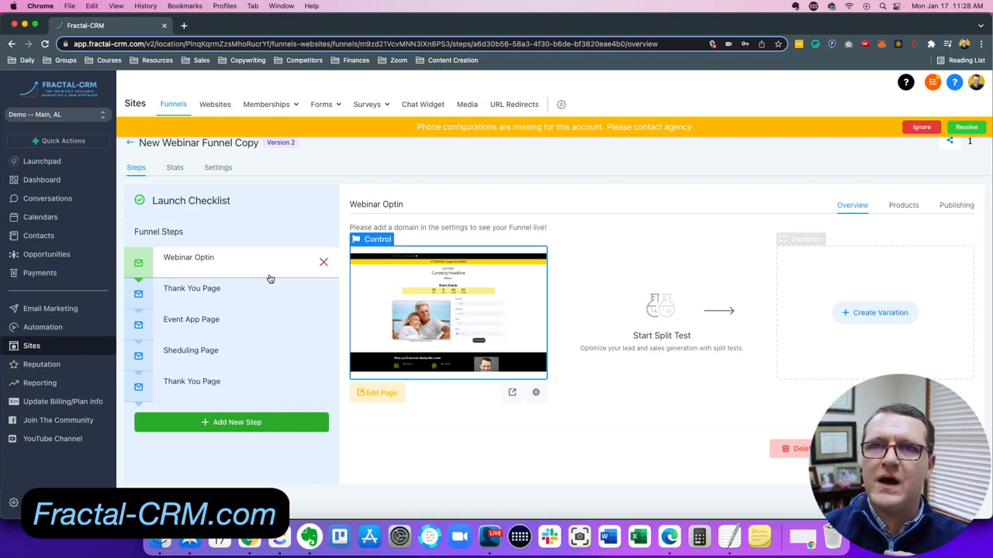
pyautogui.click(394, 391)
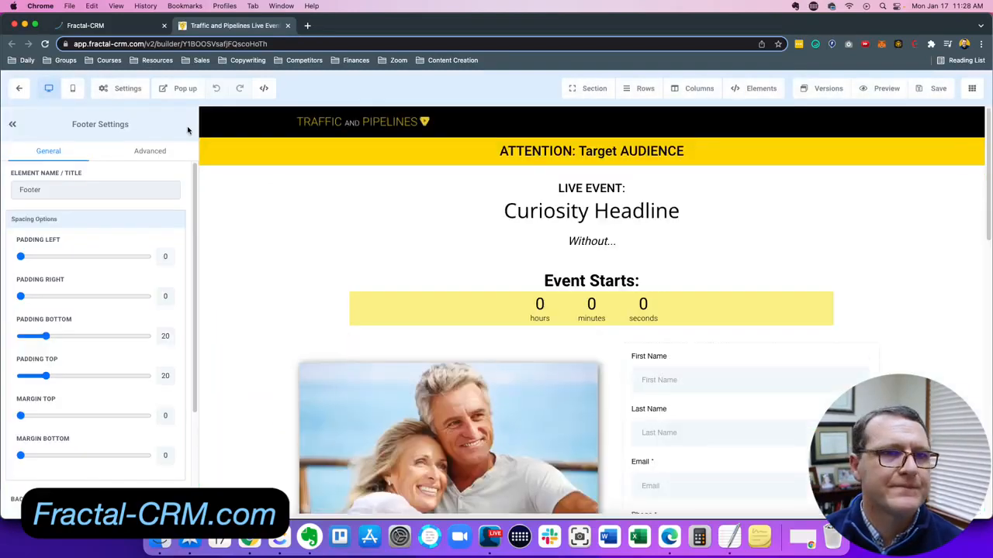
pyautogui.click(121, 94)
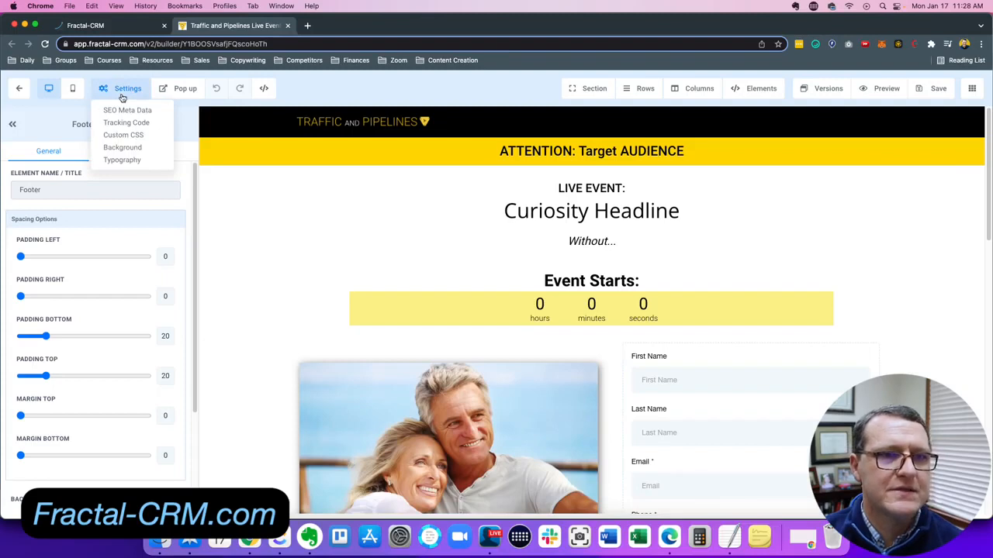
pyautogui.click(127, 111)
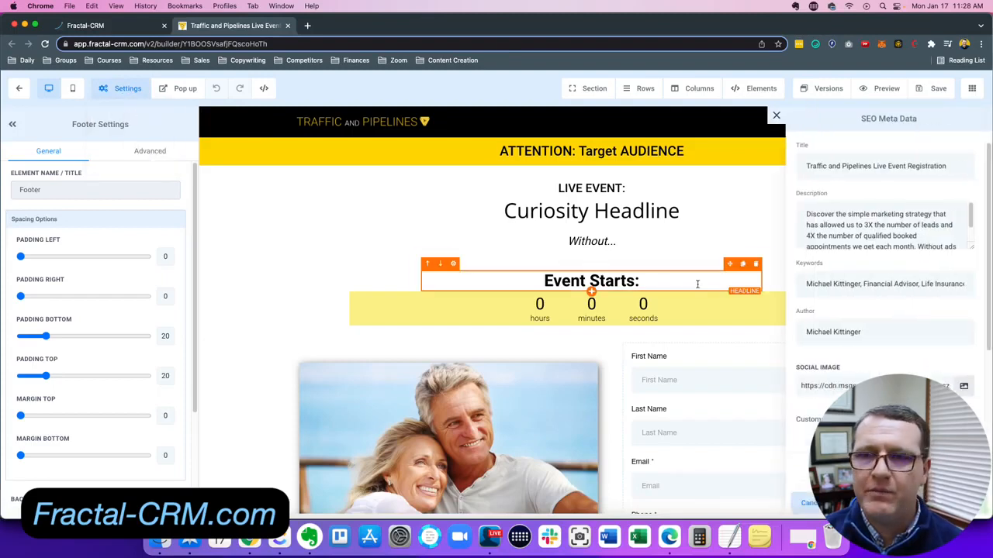
# - Add a custom meta tag and set its name to facebook-domain-verification, copied from the meta-tag in TextEdit
pyautogui.scroll(-5, 900, 295)
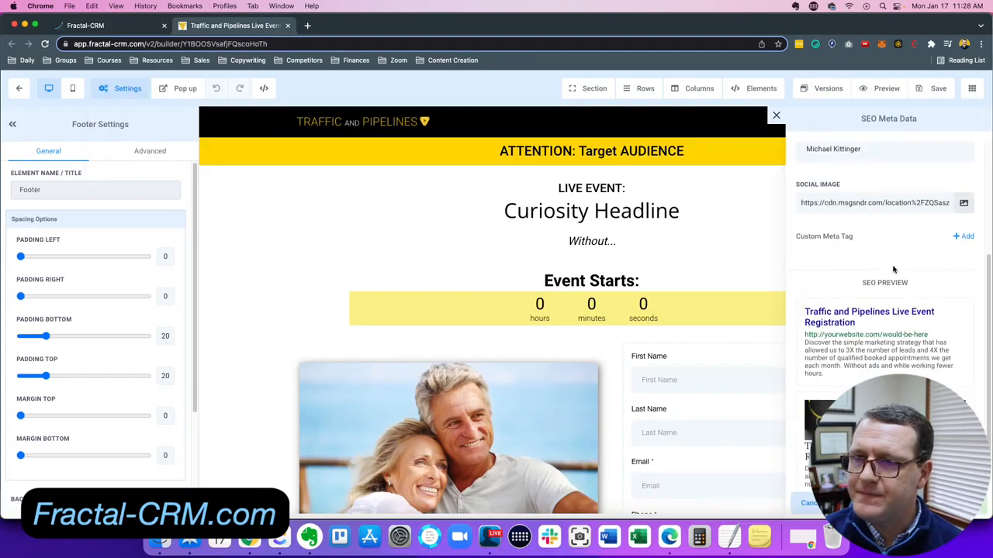
pyautogui.scroll(1, 893, 272)
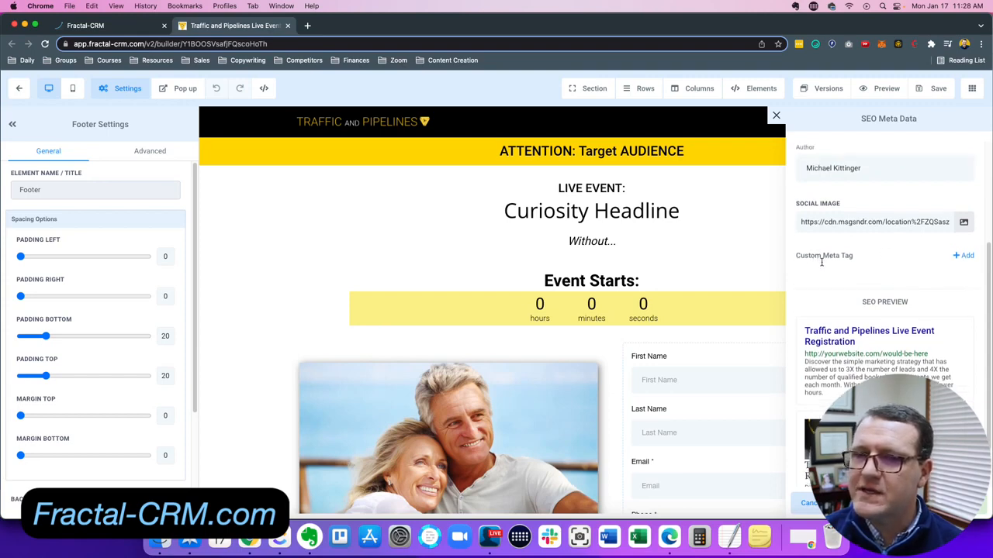
pyautogui.click(962, 256)
pyautogui.click(843, 281)
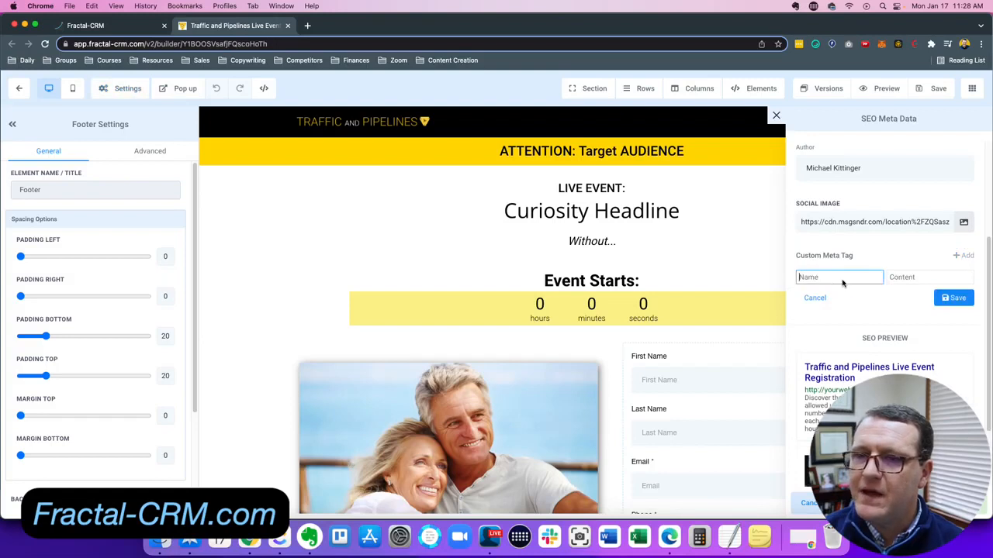
pyautogui.click(729, 537)
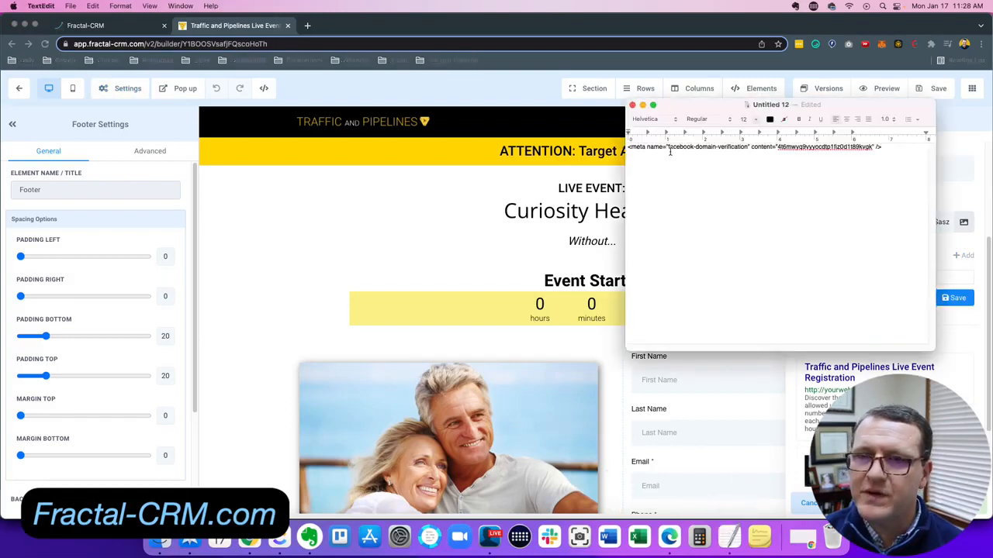
pyautogui.moveTo(667, 147); pyautogui.dragTo(748, 147)
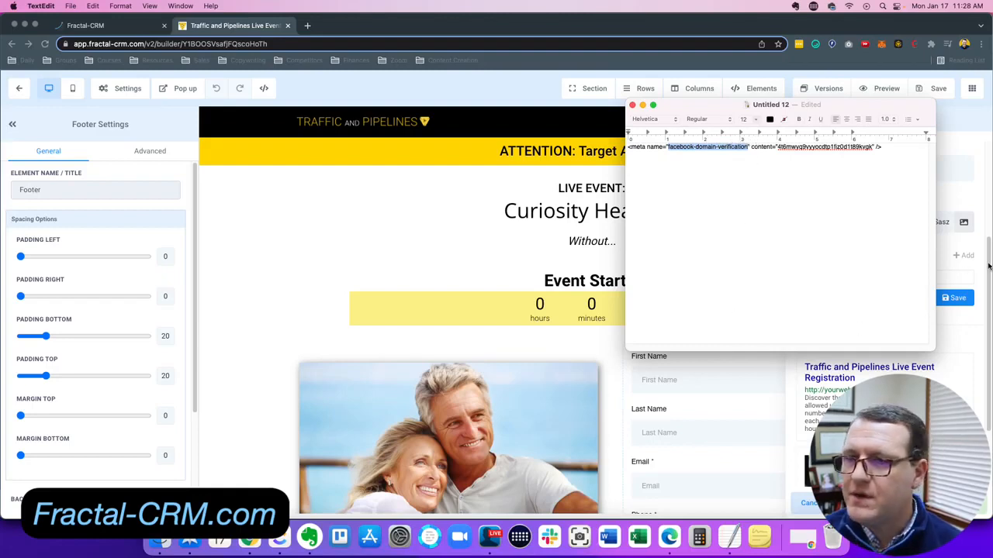
pyautogui.click(988, 266)
pyautogui.click(846, 276)
pyautogui.press('super+v')
# - Fill the custom meta tag's content with the verification code copied from TextEdit, and save the tag and the page
pyautogui.click(901, 280)
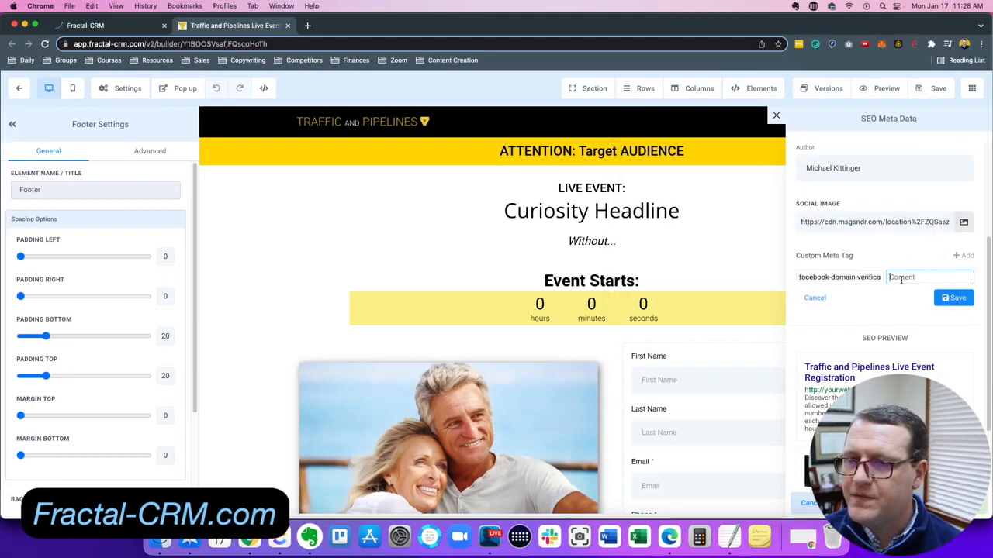
pyautogui.click(729, 537)
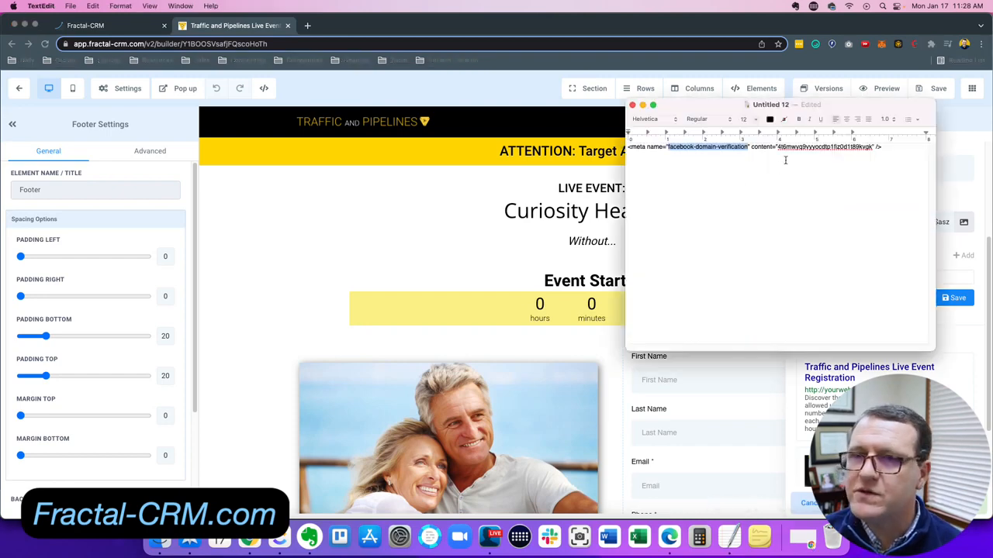
pyautogui.click(782, 148)
pyautogui.moveTo(779, 147); pyautogui.dragTo(870, 147)
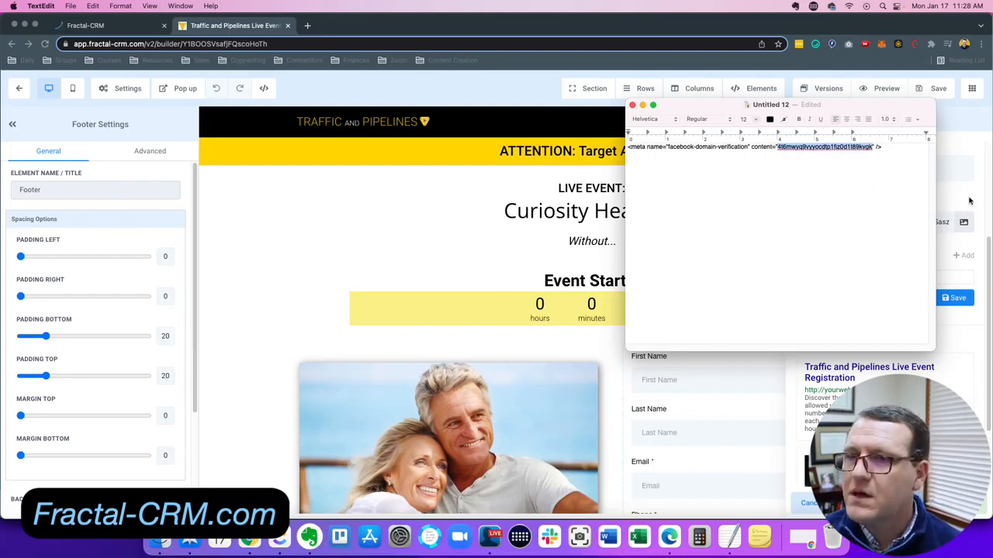
pyautogui.click(989, 242)
pyautogui.click(928, 280)
pyautogui.press('super+v')
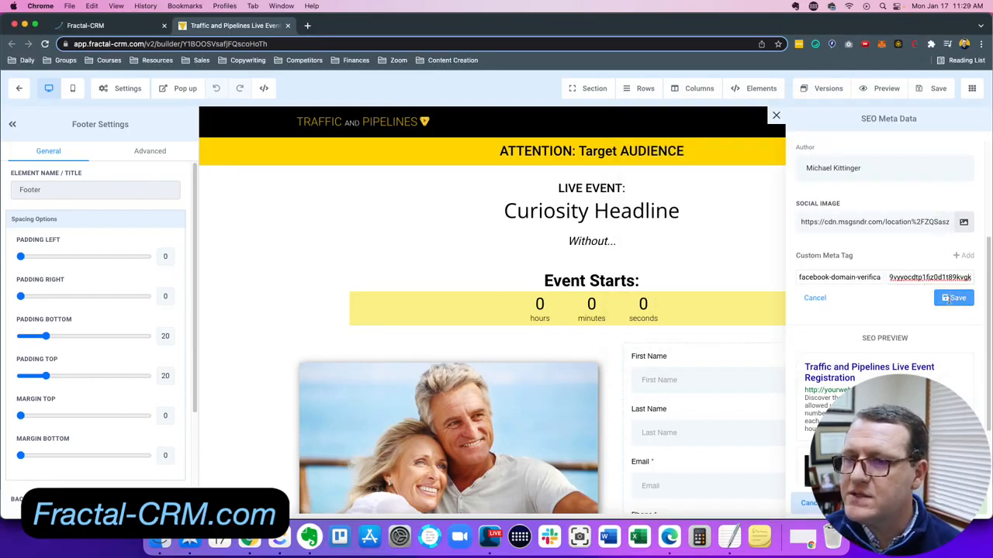
pyautogui.click(953, 297)
pyautogui.click(930, 93)
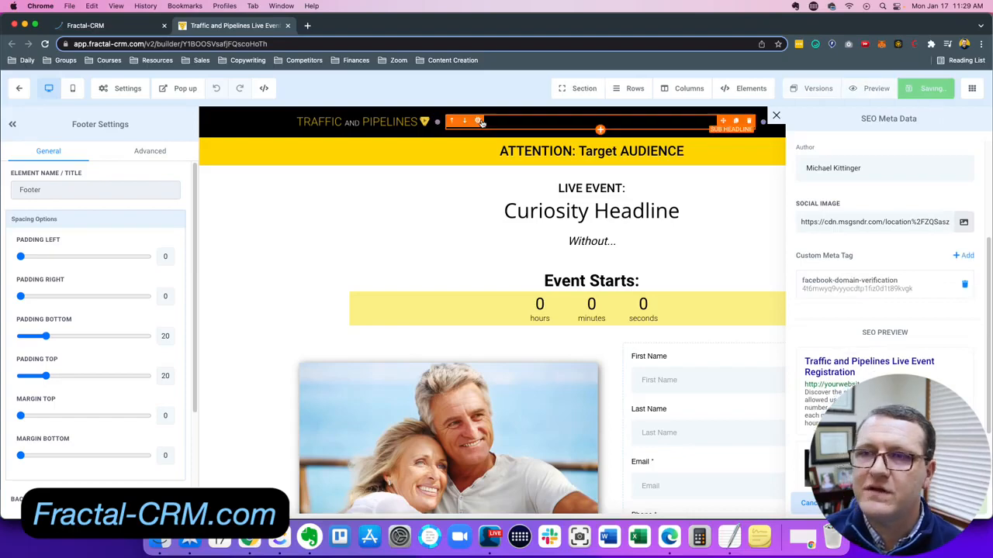
# - View the verification instructions for example.com in Edge and return to the funnel page editor in Chrome
pyautogui.click(668, 539)
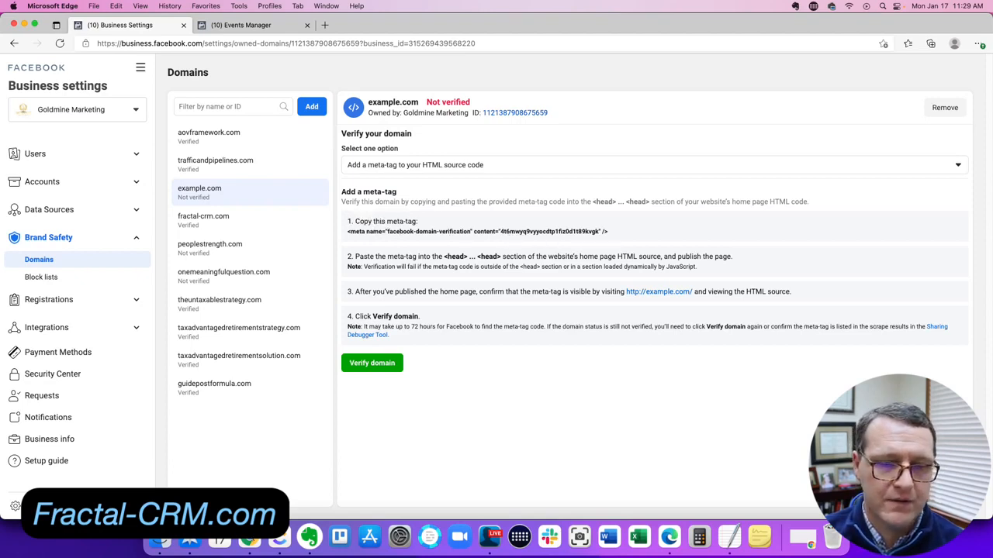
pyautogui.click(249, 538)
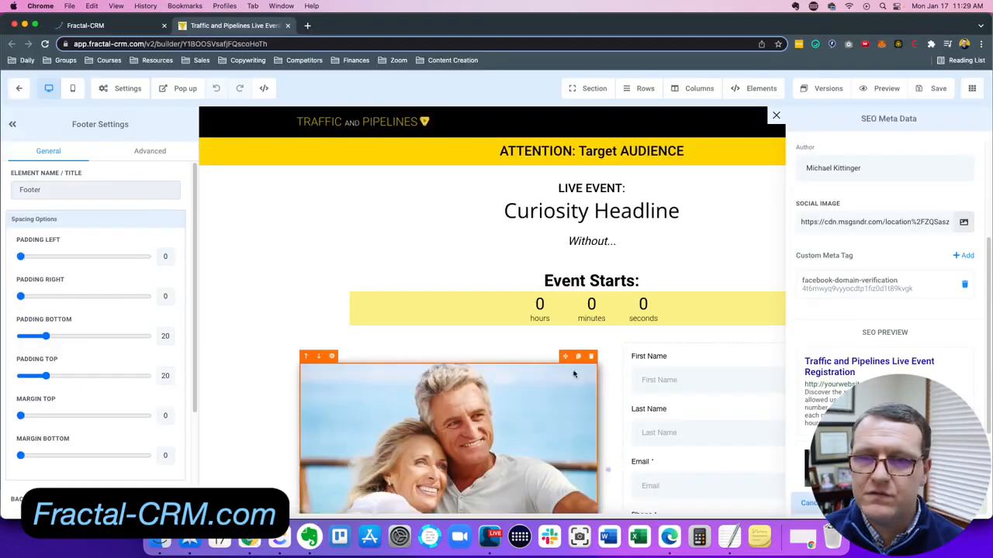